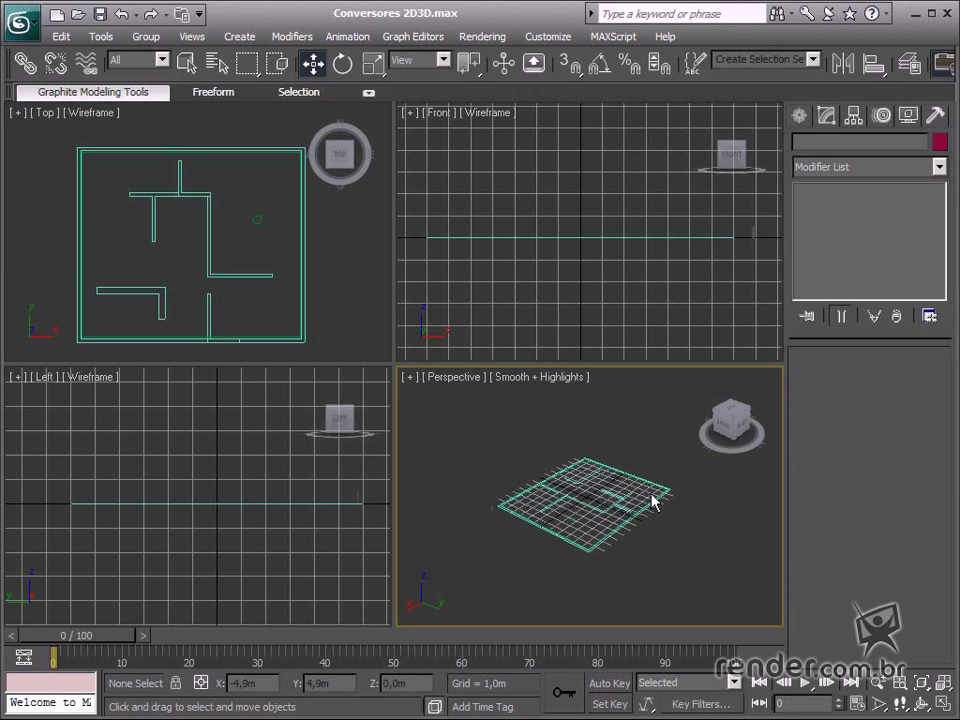
Maximize the Perspective viewport and apply an Extrude modifier to the Planta floor-plan spline
scroll(648, 495, "up", 3)
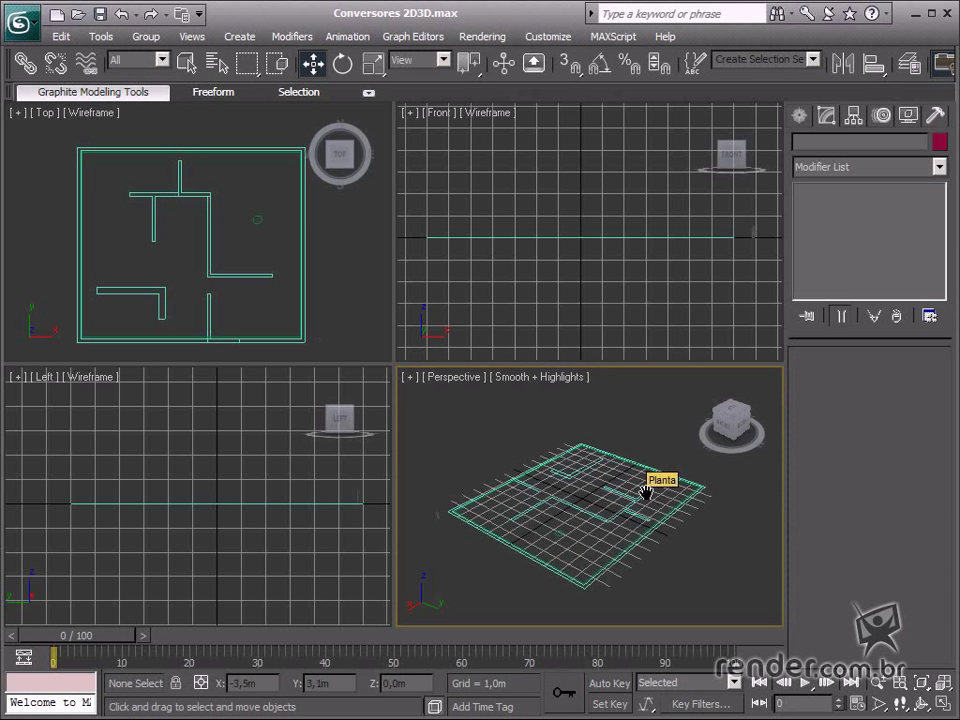
key("alt+w")
middle_click_drag(538, 499, 500, 462, "alt")
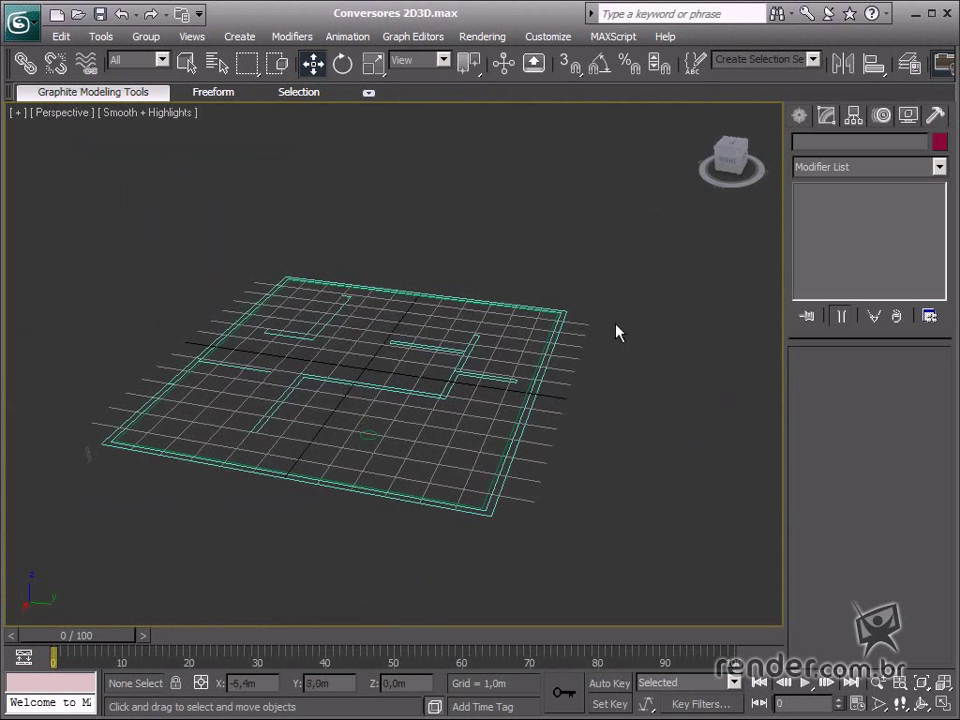
left_click(562, 324)
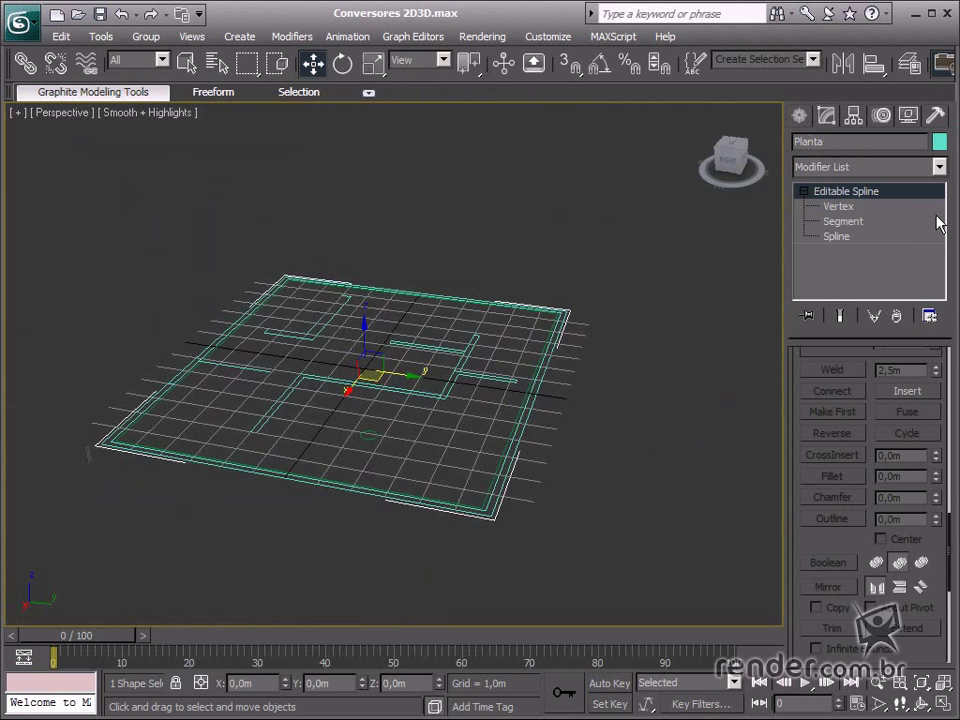
left_click(940, 170)
left_click_drag(941, 192, 945, 343)
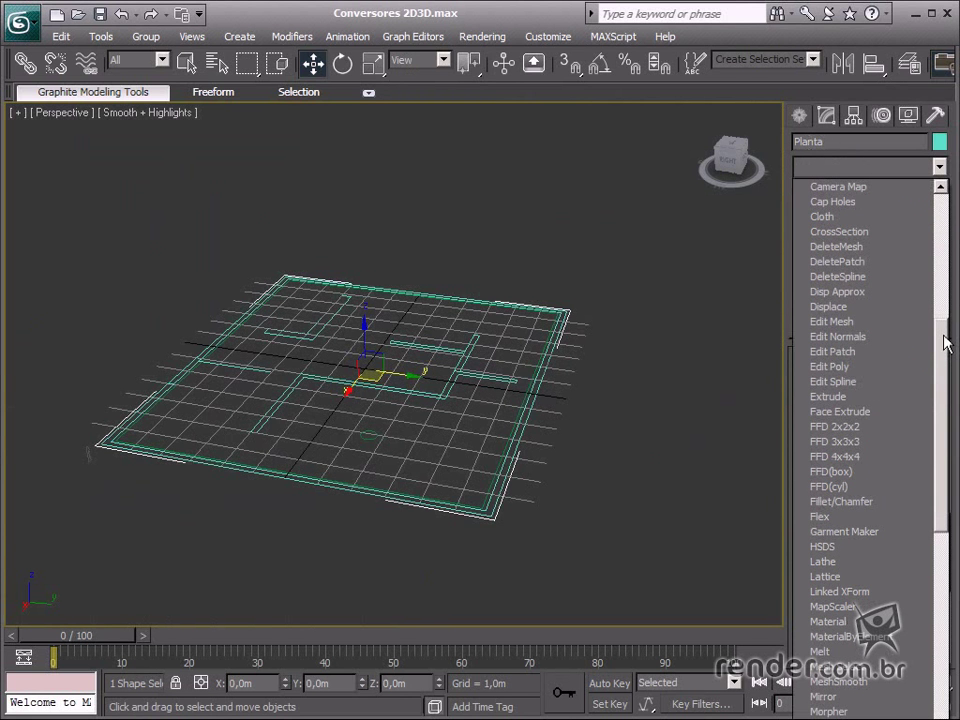
left_click(883, 404)
Set the extrusion amount of the Planta walls to 2,6 m
middle_click_drag(433, 484, 408, 470, "alt")
left_click_drag(923, 384, 923, 362)
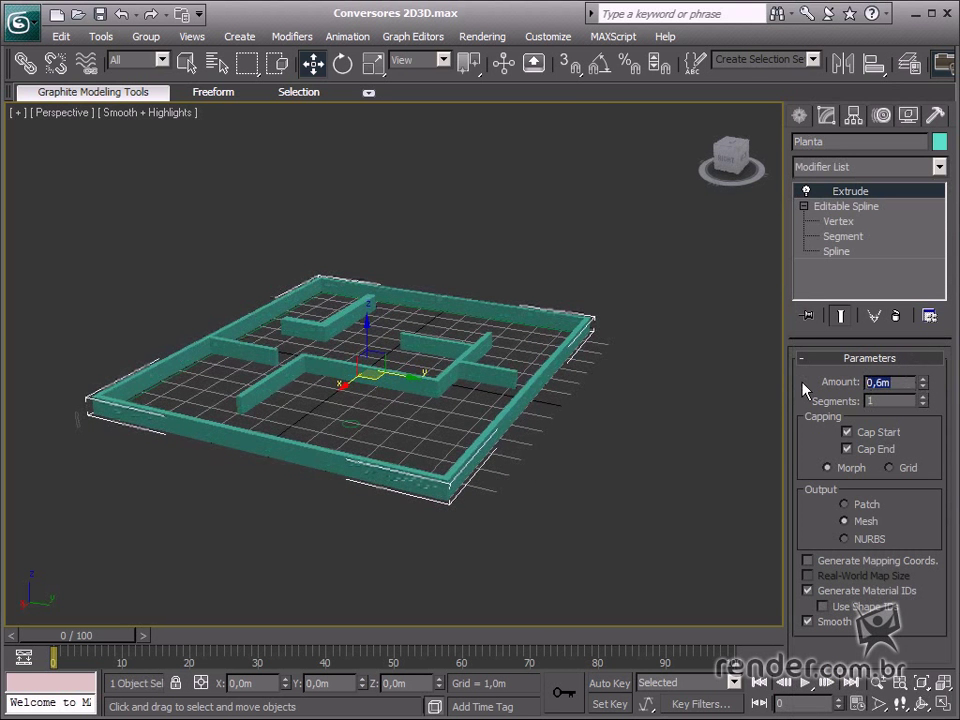
key("BackSpace")
type("2,6")
key("Return")
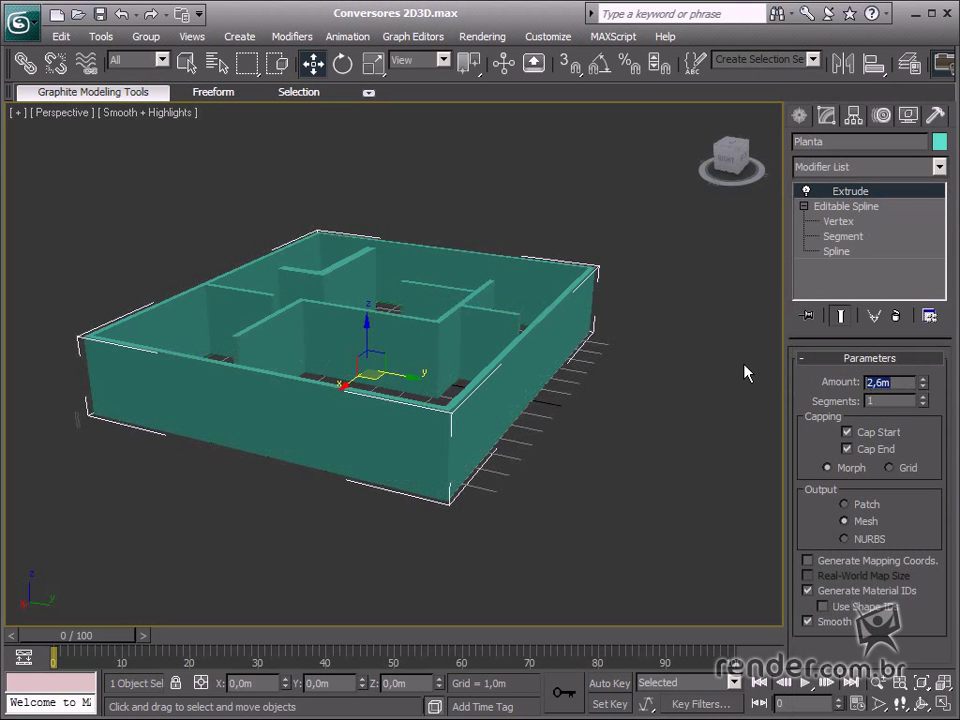
Turn on edged-face display and set the wall extrusion's segments to 2
middle_click_drag(512, 444, 537, 391, "alt")
scroll(471, 435, "up", 3)
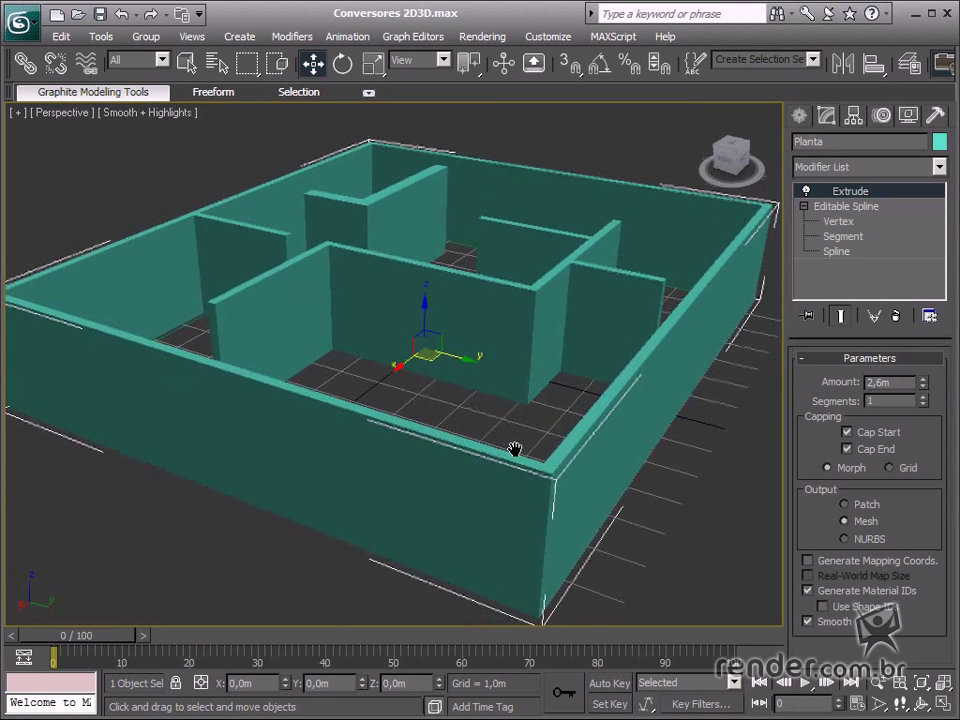
middle_click_drag(515, 449, 521, 441)
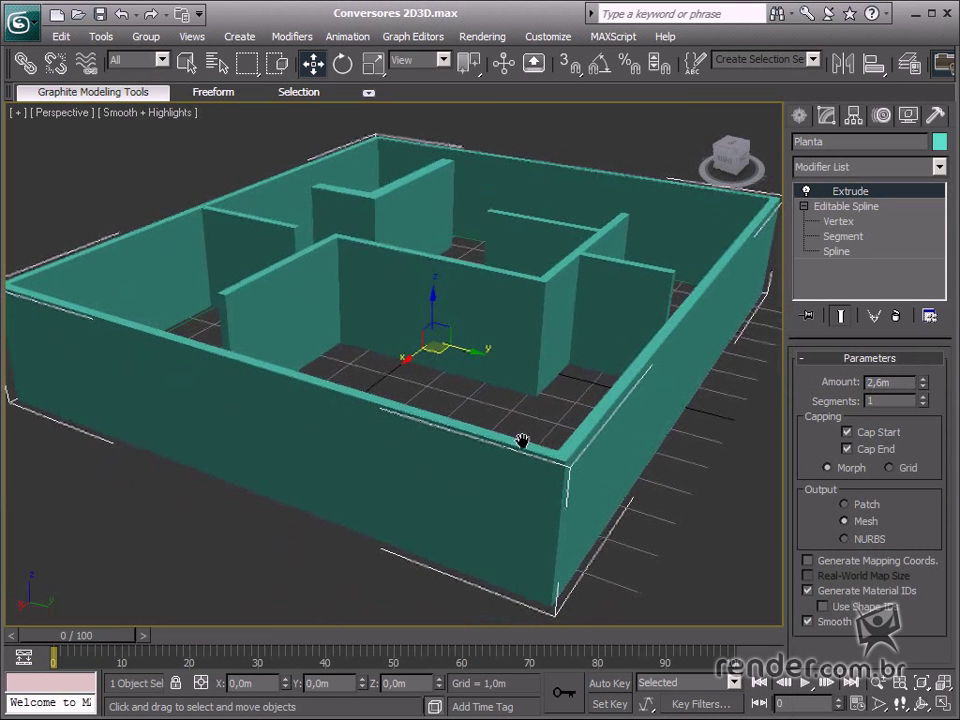
key("F4")
left_click(923, 398)
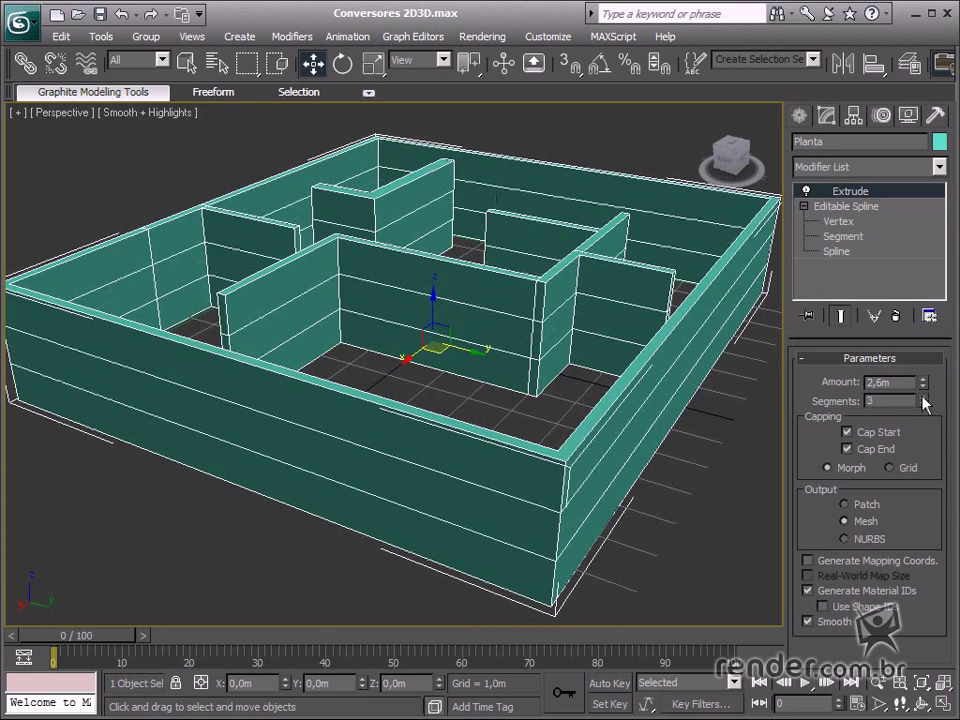
left_click(923, 404)
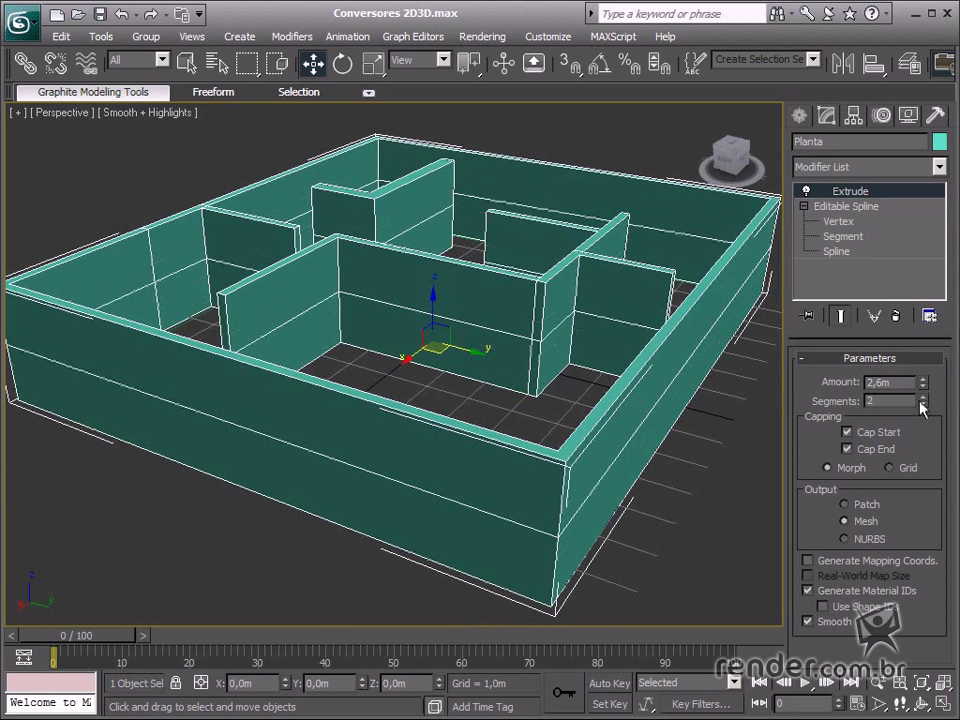
left_click(923, 404)
left_click(923, 397)
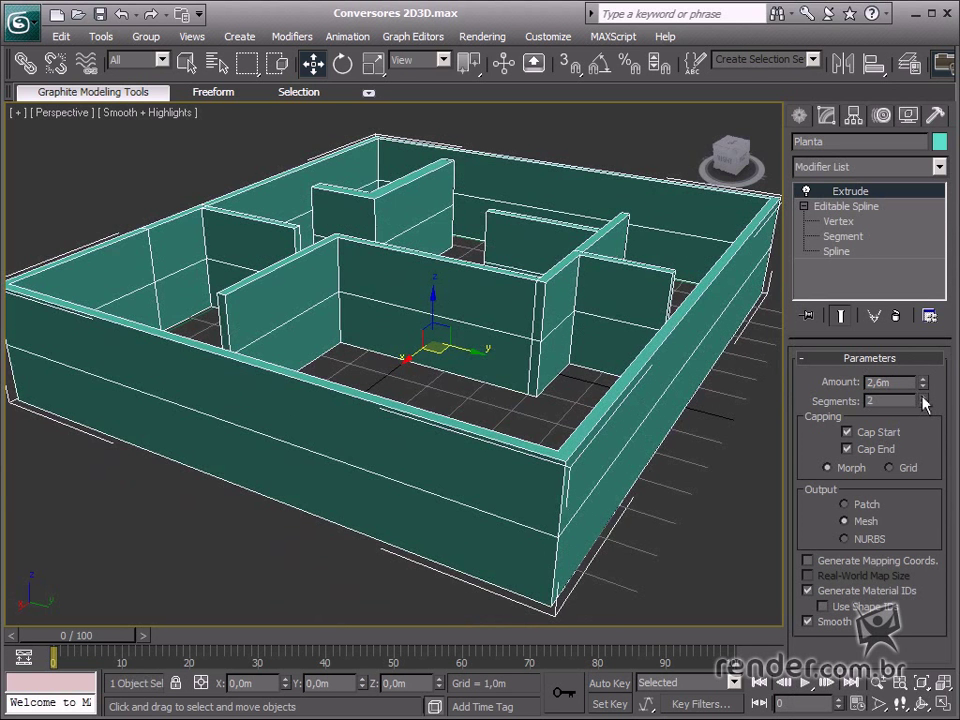
Turn off the Edged Faces display in the Perspective viewport, keeping Smooth + Highlights shading
key("F4")
left_click(183, 113)
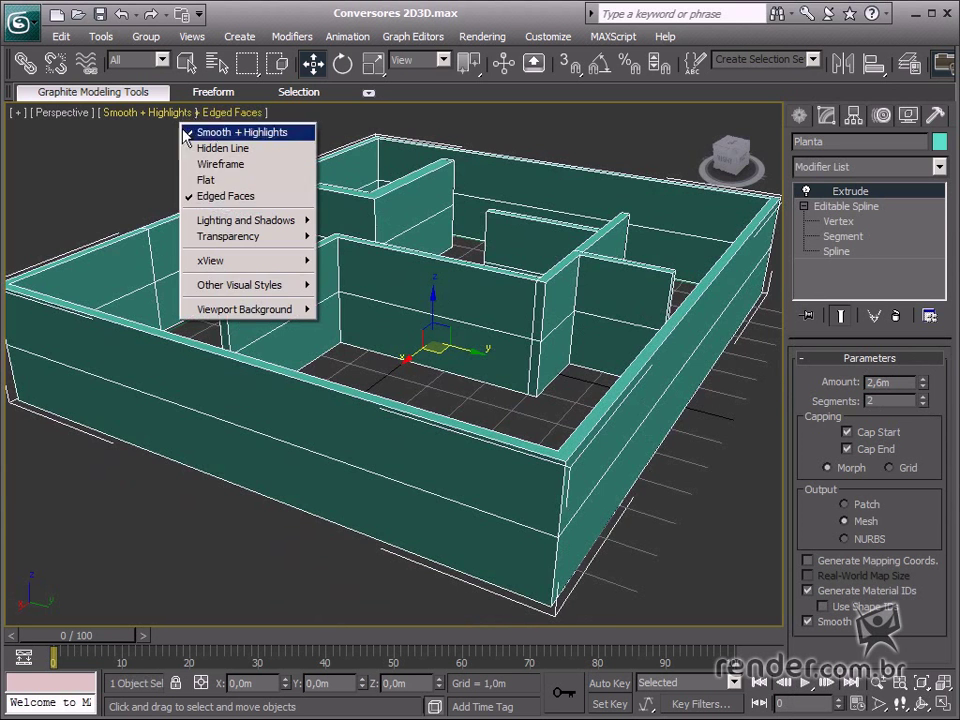
left_click(220, 196)
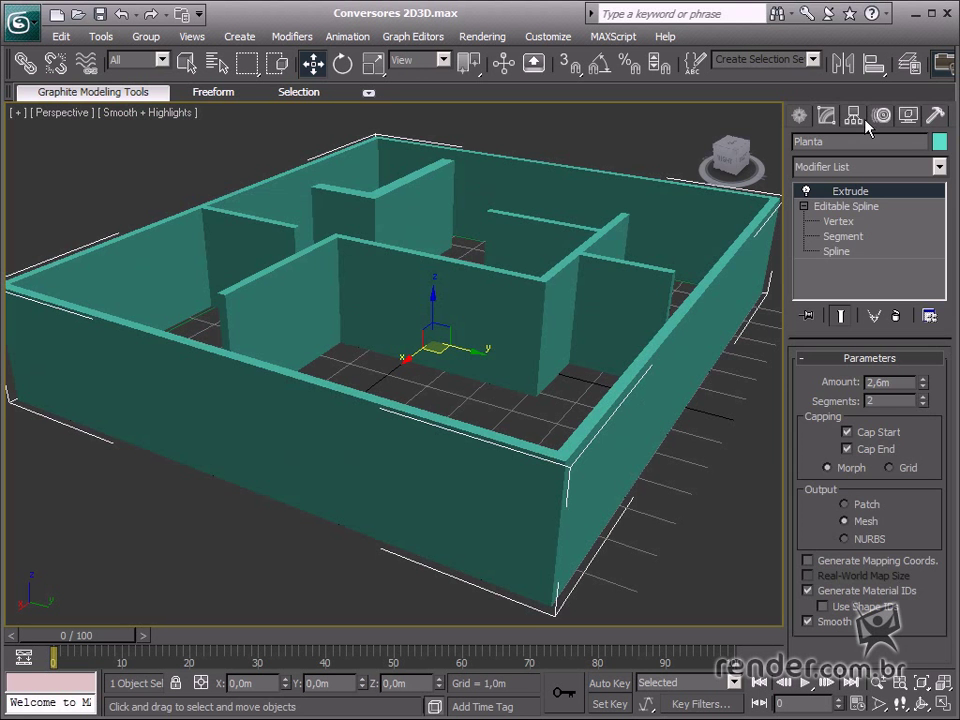
Freeze the selected Planta walls
left_click(907, 115)
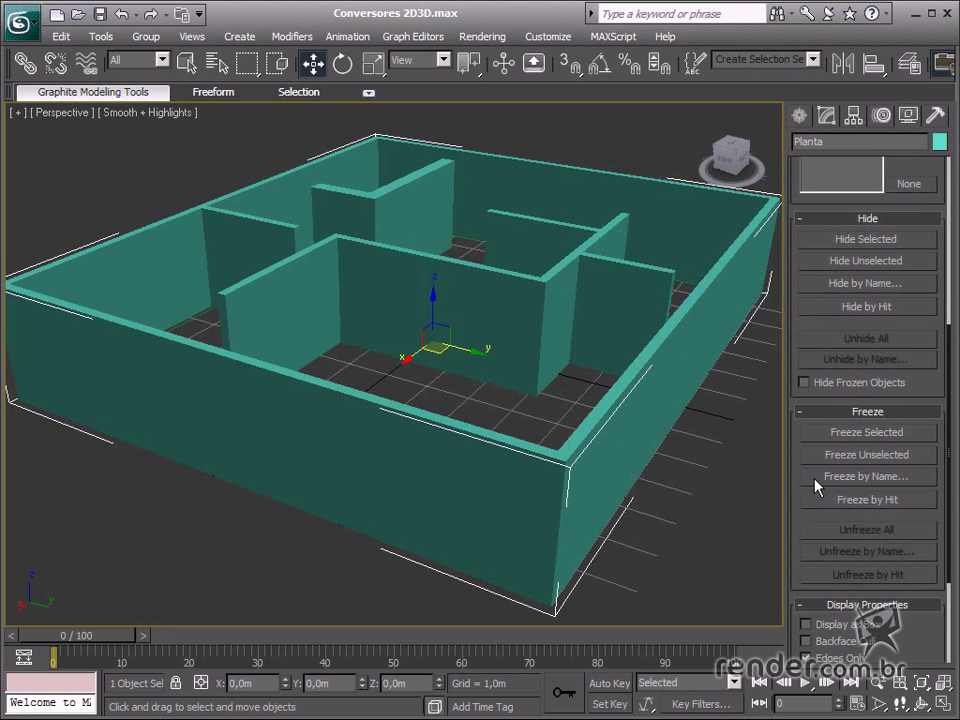
left_click(874, 433)
scroll(531, 450, "up", 2)
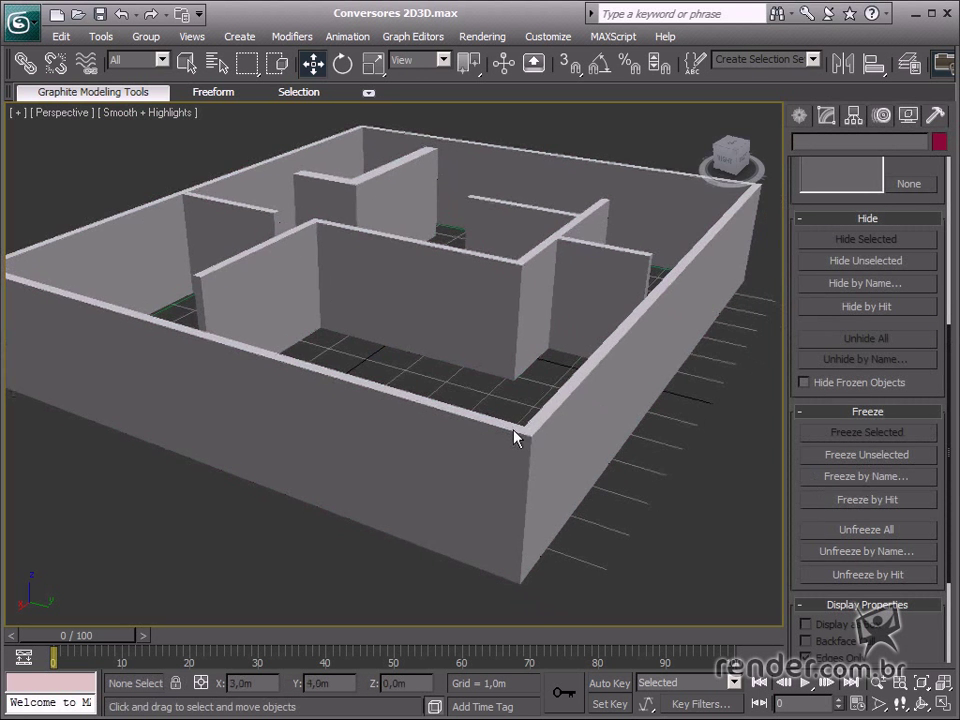
Apply a Bevel modifier to the mesa circle on the floor inside the room
middle_click_drag(514, 431, 407, 437, "alt")
scroll(349, 448, "up", 3)
left_click(300, 478)
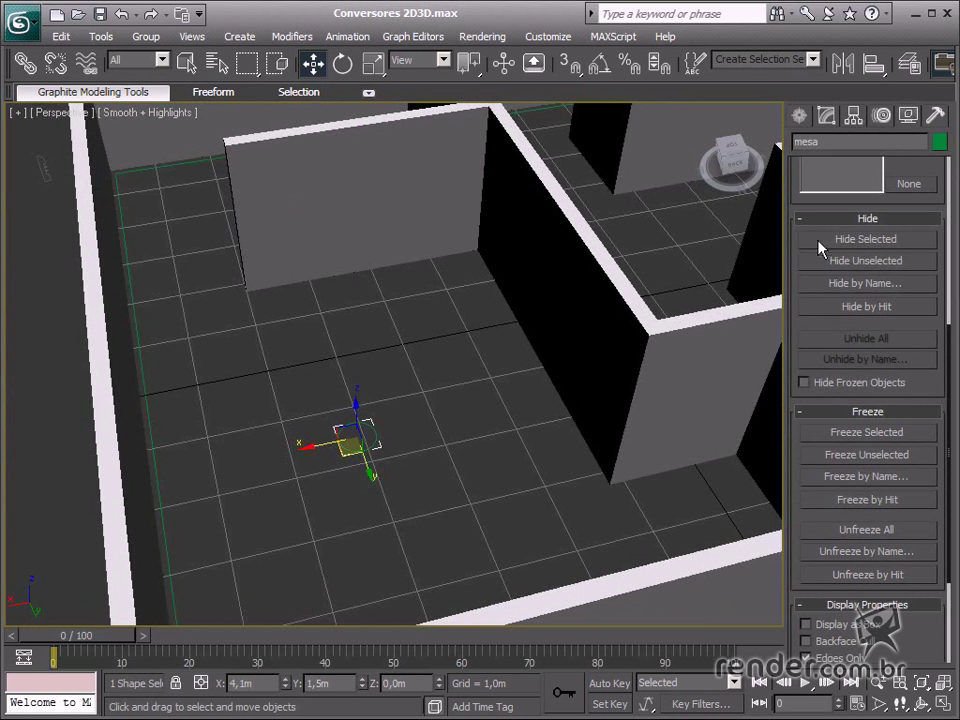
left_click(824, 116)
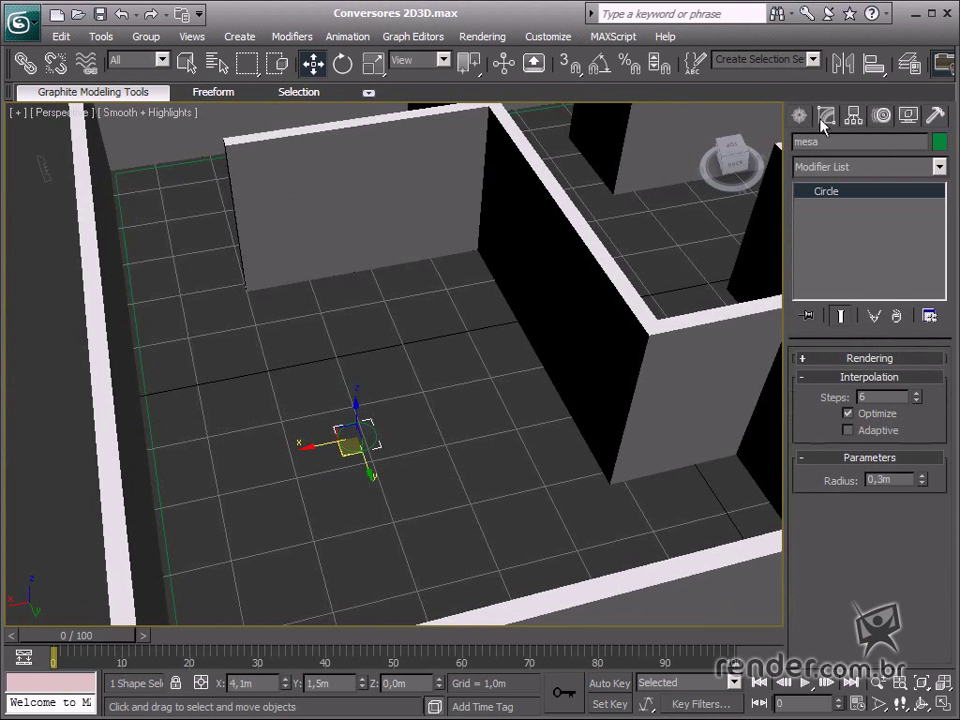
left_click(939, 167)
scroll(872, 378, "down", 2)
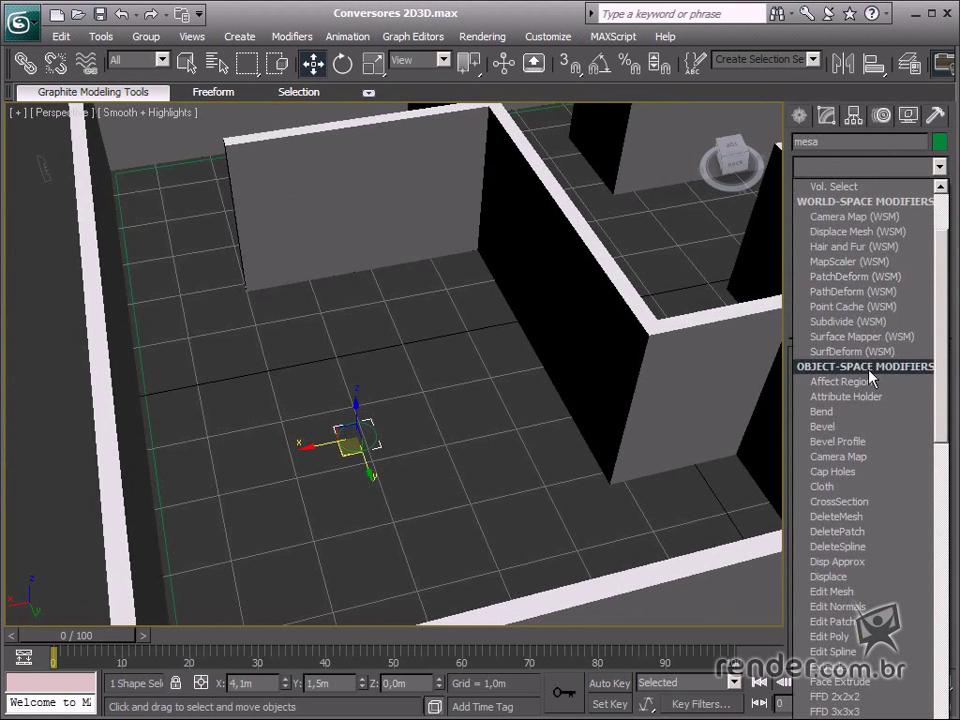
left_click(872, 427)
Set the table bevel's Level 1 height to 0,9 m and its outline to -0,2 m
scroll(520, 449, "up", 2)
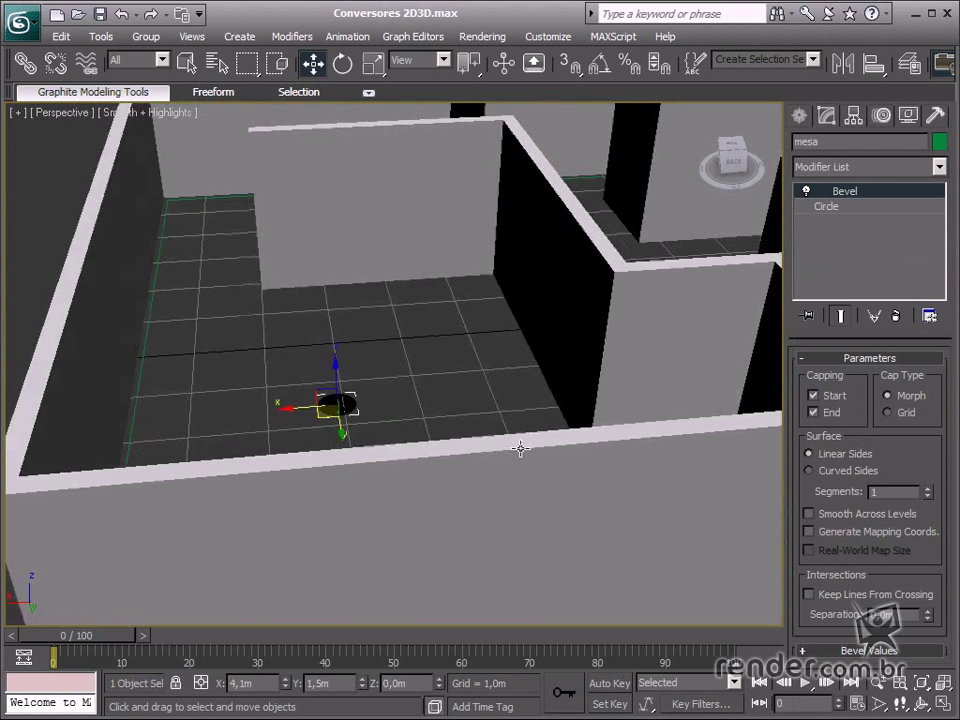
scroll(520, 449, "down", 2)
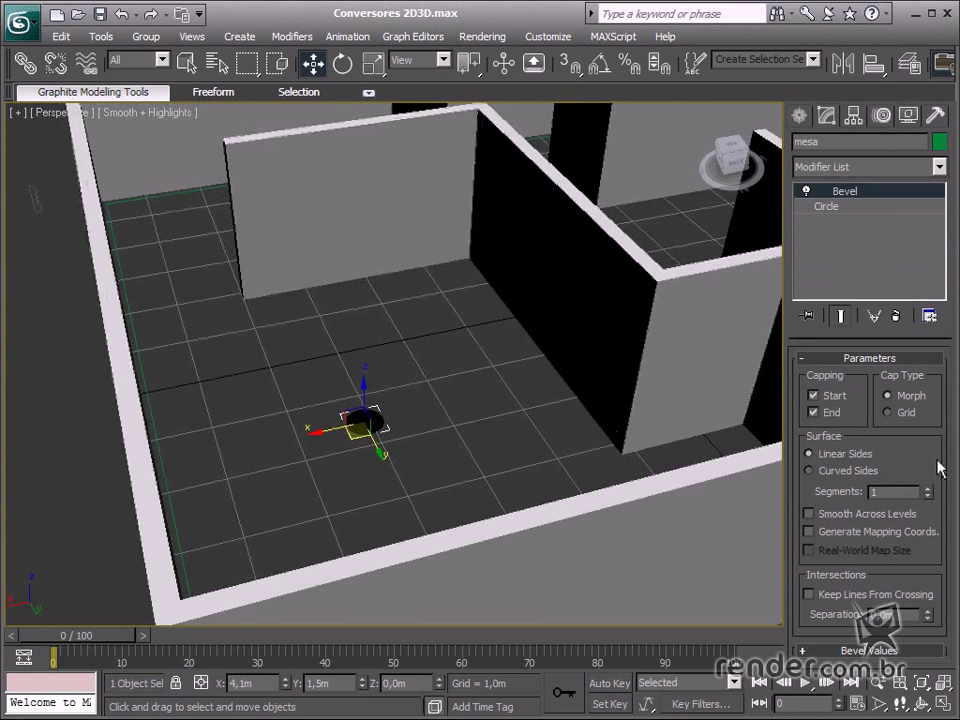
left_click(937, 650)
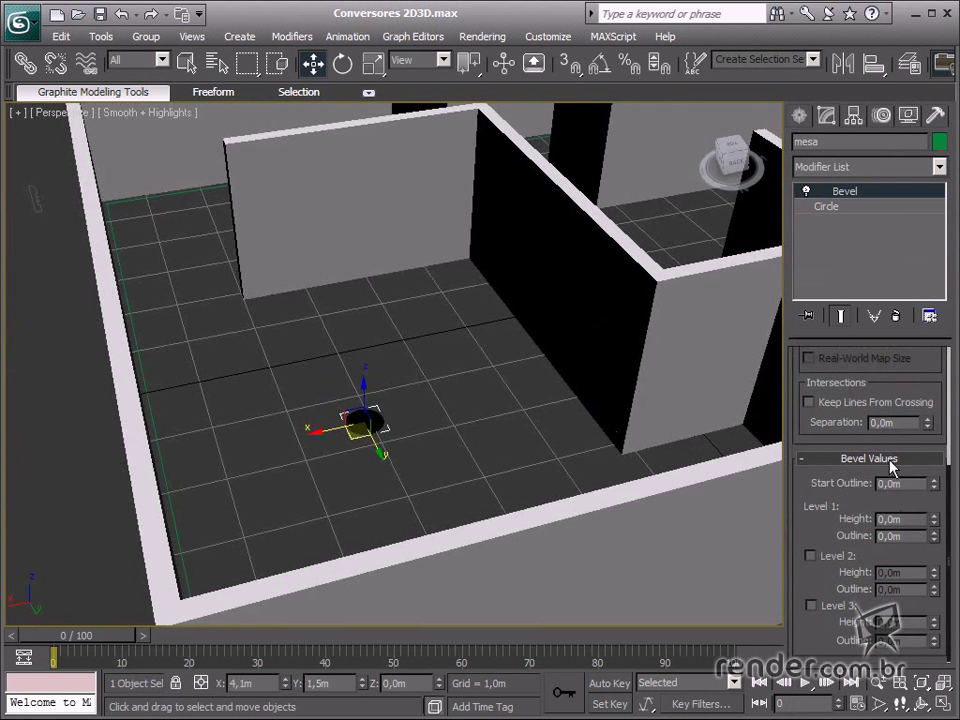
left_click_drag(937, 521, 933, 450)
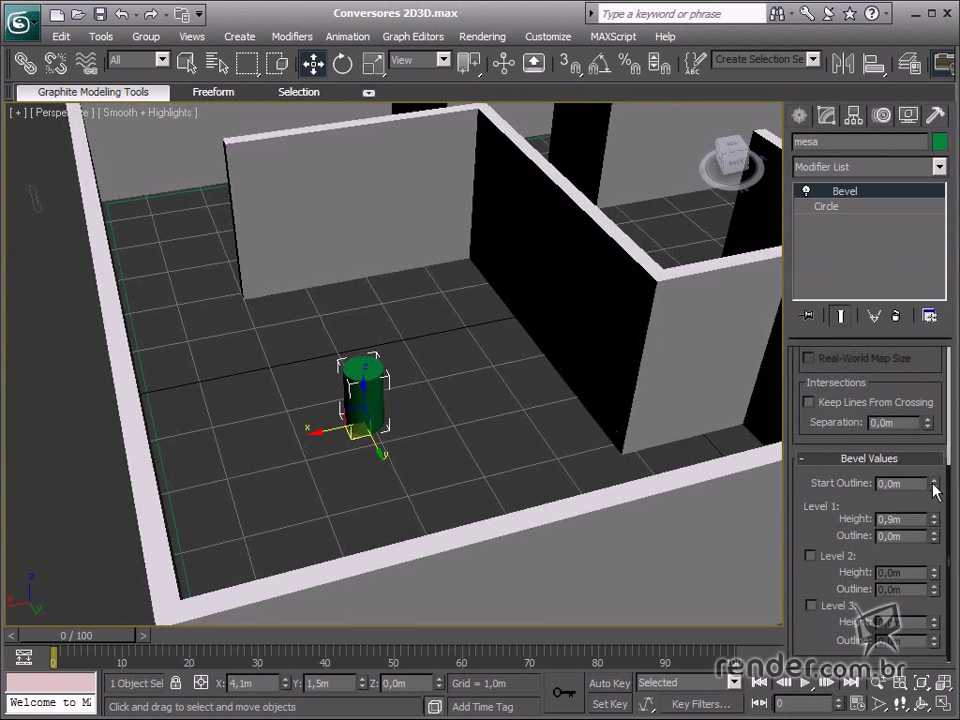
left_click_drag(937, 543, 935, 556)
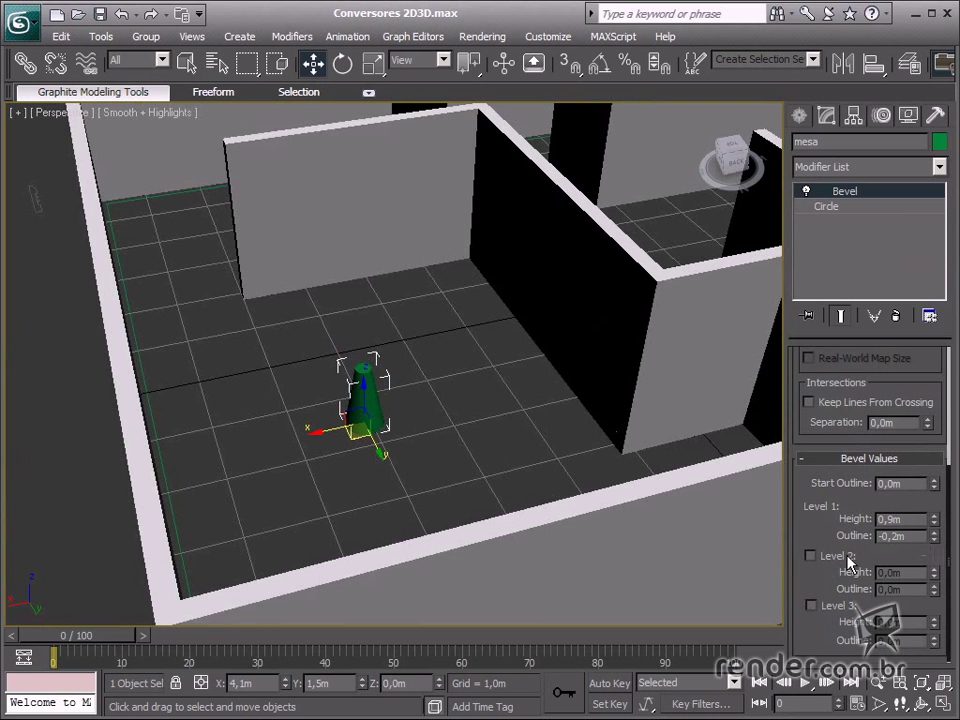
Enable bevel Level 2 with height 0,2 m and outline 0,8 m, and enable Level 3 with a small height to thicken the tabletop
left_click(811, 556)
left_click_drag(933, 576, 927, 558)
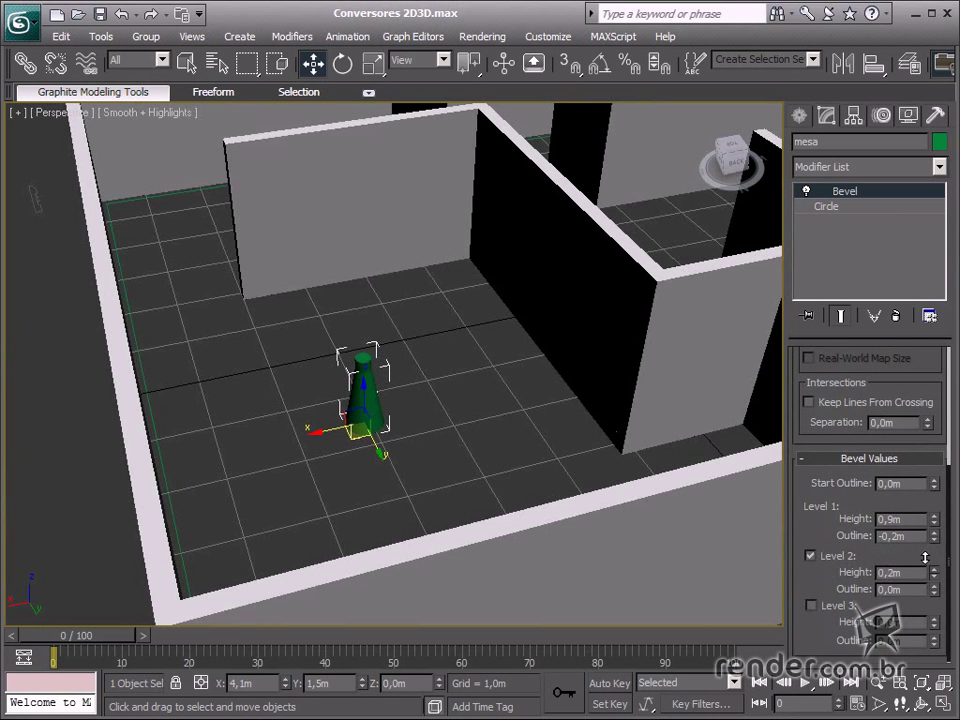
left_click_drag(936, 590, 934, 444)
middle_click_drag(497, 495, 399, 489, "alt")
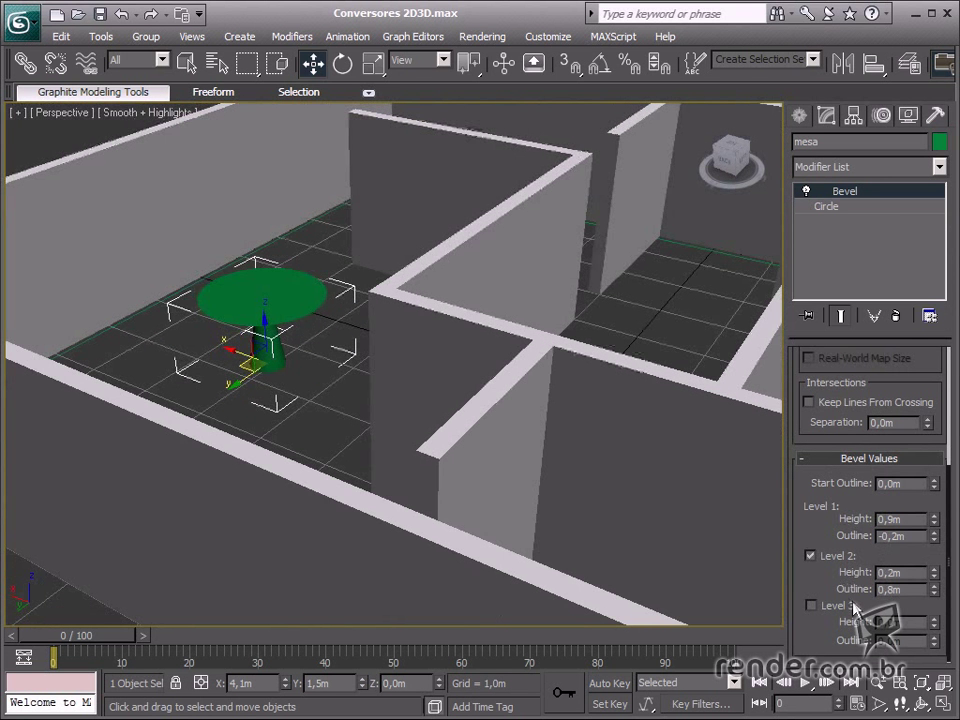
left_click(853, 607)
left_click_drag(936, 626, 928, 612)
Apply a Bevel Profile modifier to the refbevel rectangle that runs along the base of the outer walls
middle_click_drag(326, 611, 735, 100, "alt")
middle_click_drag(350, 481, 428, 430, "alt")
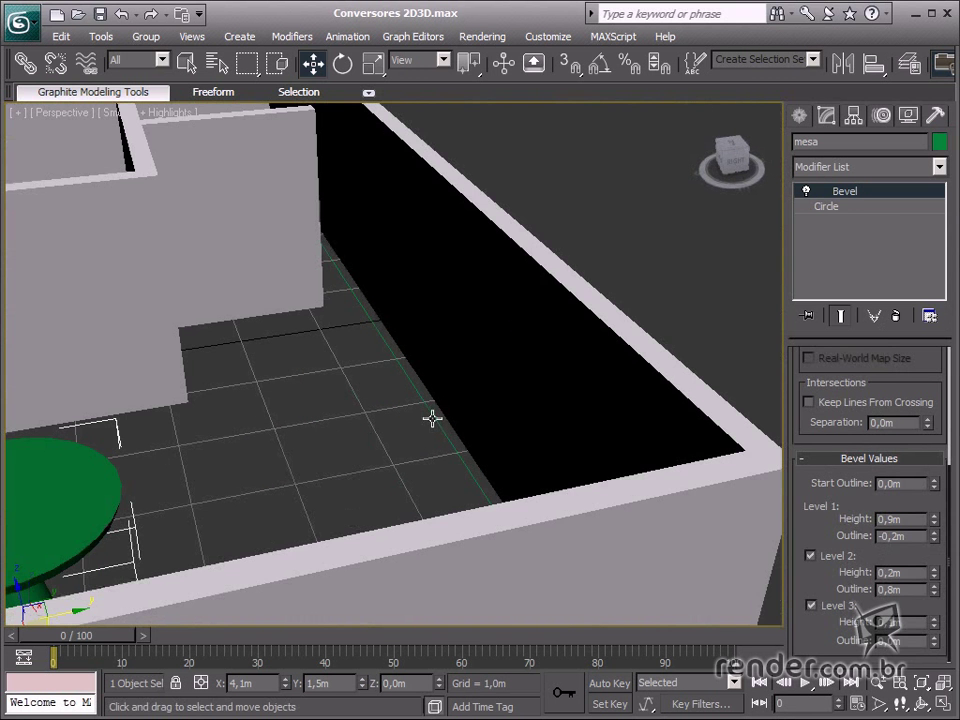
left_click(432, 418)
middle_click_drag(358, 444, 608, 420)
scroll(608, 420, "down", 3)
scroll(534, 450, "down", 2)
middle_click_drag(358, 441, 613, 467)
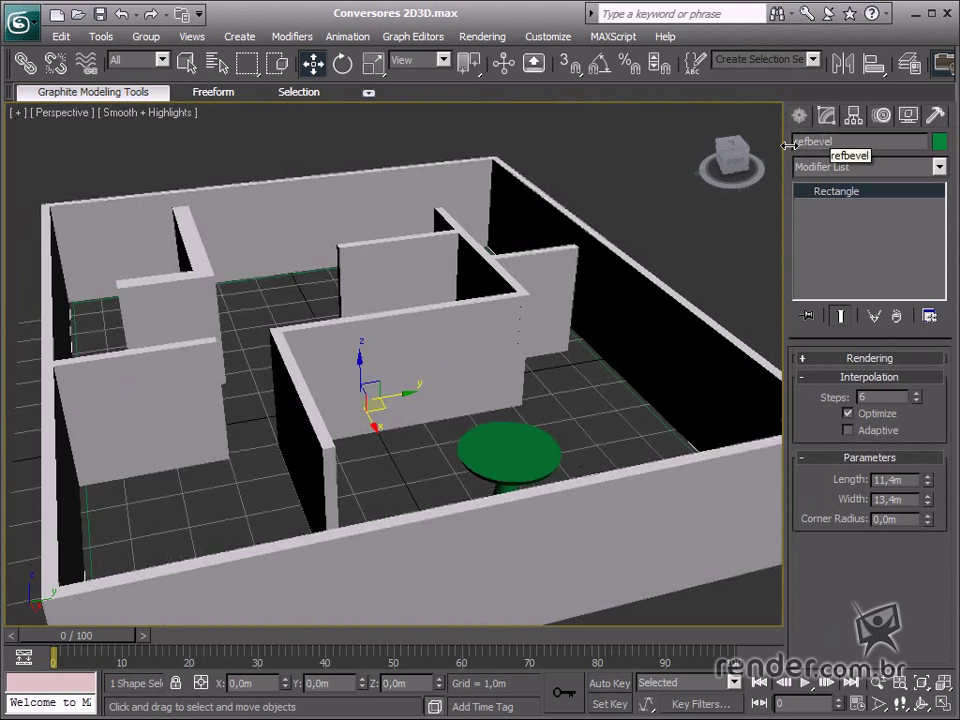
middle_click_drag(573, 342, 529, 369)
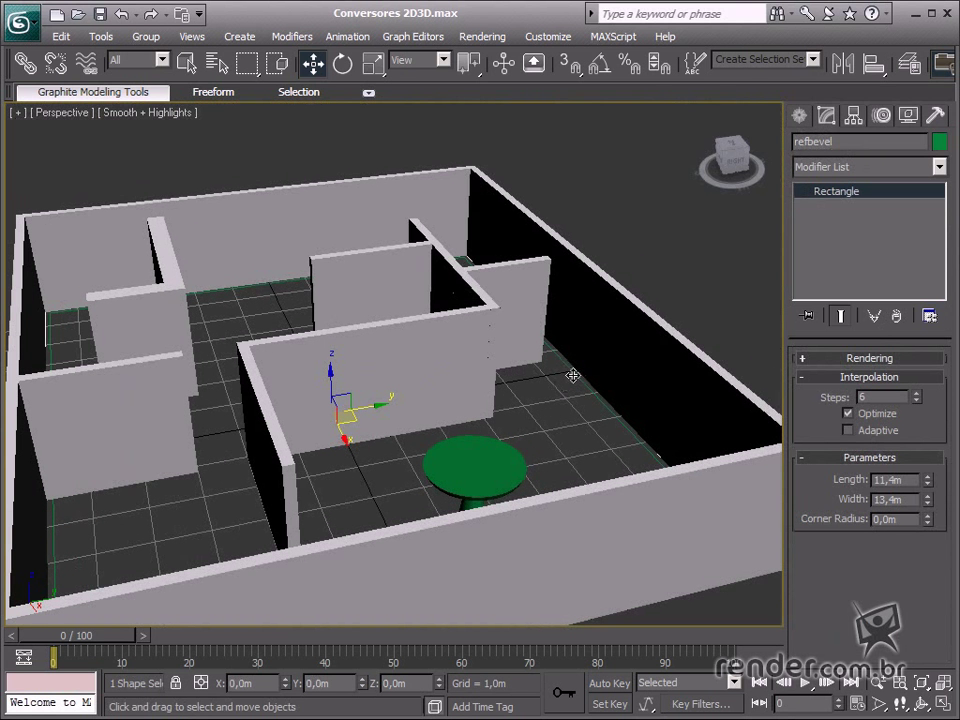
left_click(800, 117)
left_click(828, 113)
scroll(613, 454, "down", 2)
middle_click_drag(615, 441, 474, 438, "alt")
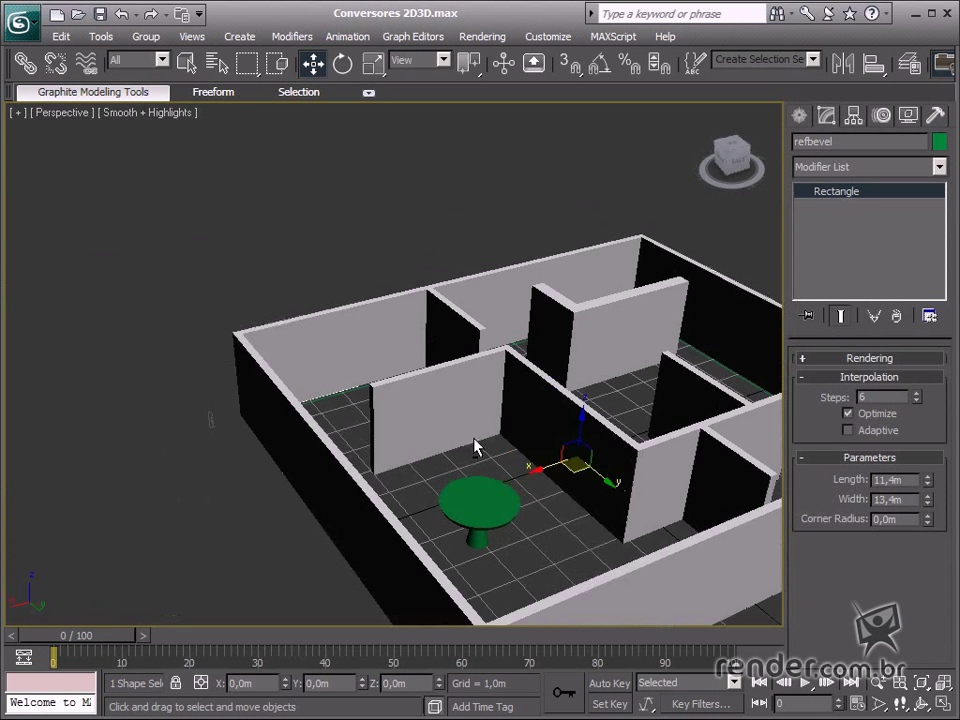
middle_click_drag(574, 466, 600, 517, "alt")
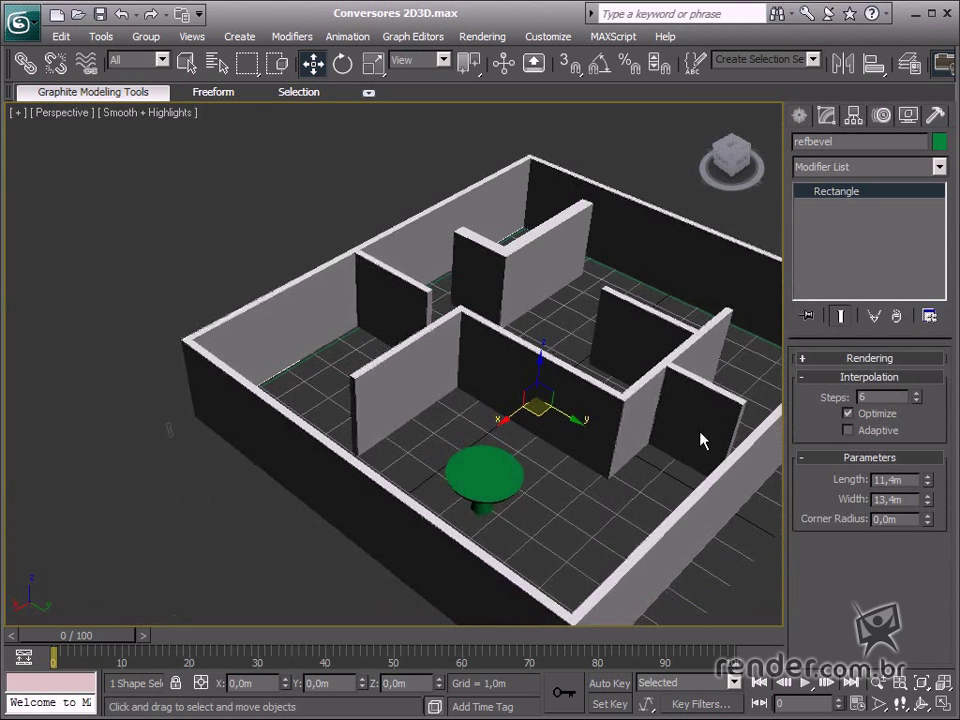
left_click(938, 166)
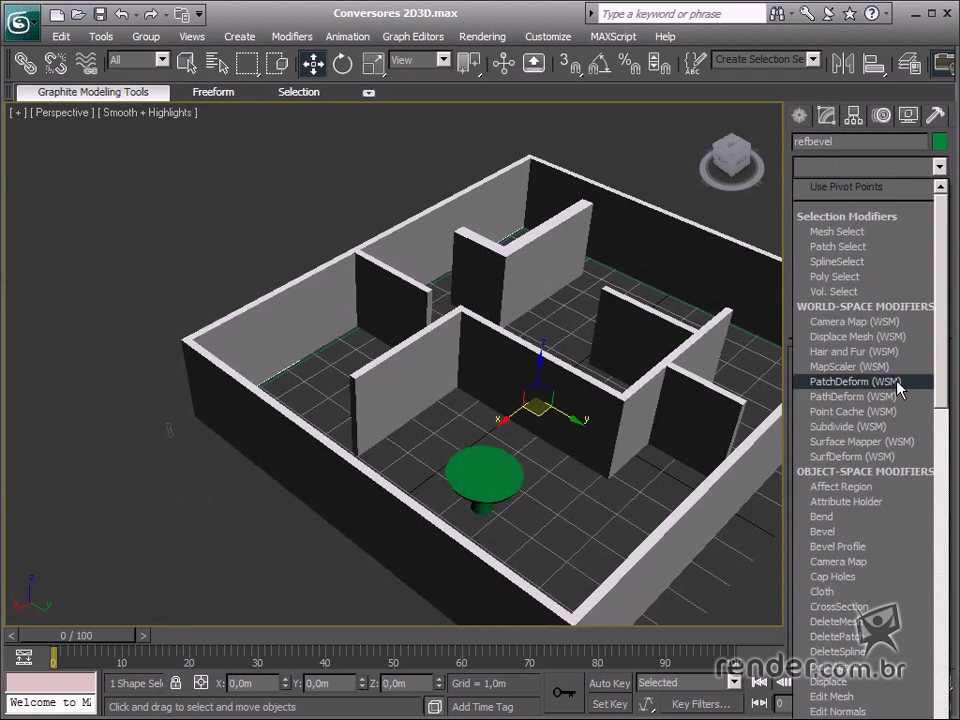
left_click(868, 547)
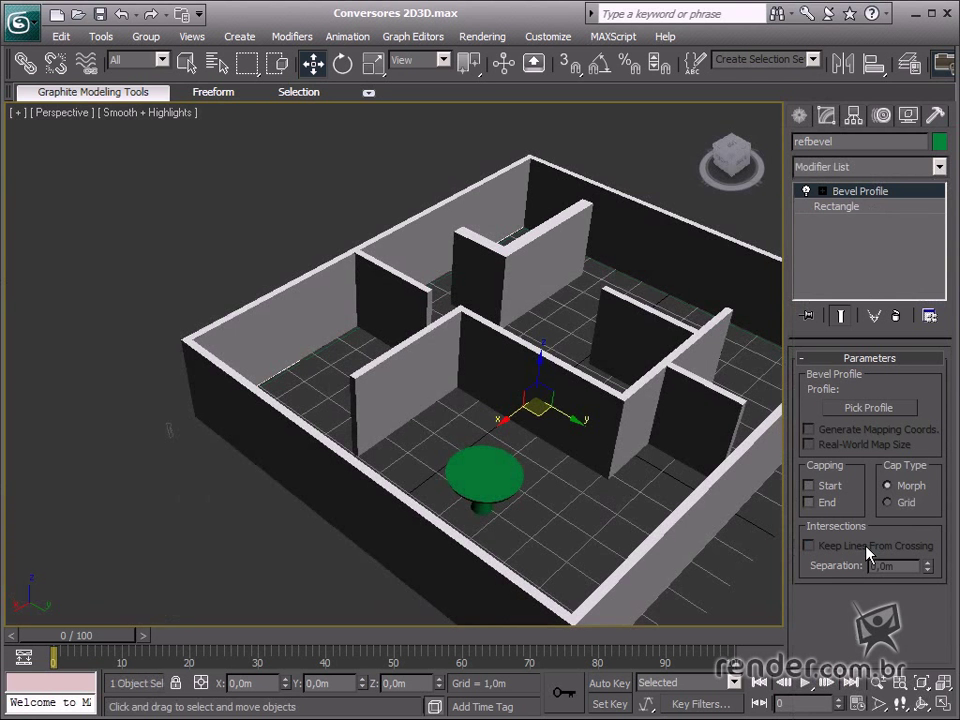
Pick the small profile line outside the walls, Line01, as the bevel profile for the refbevel baseboard
left_click(866, 410)
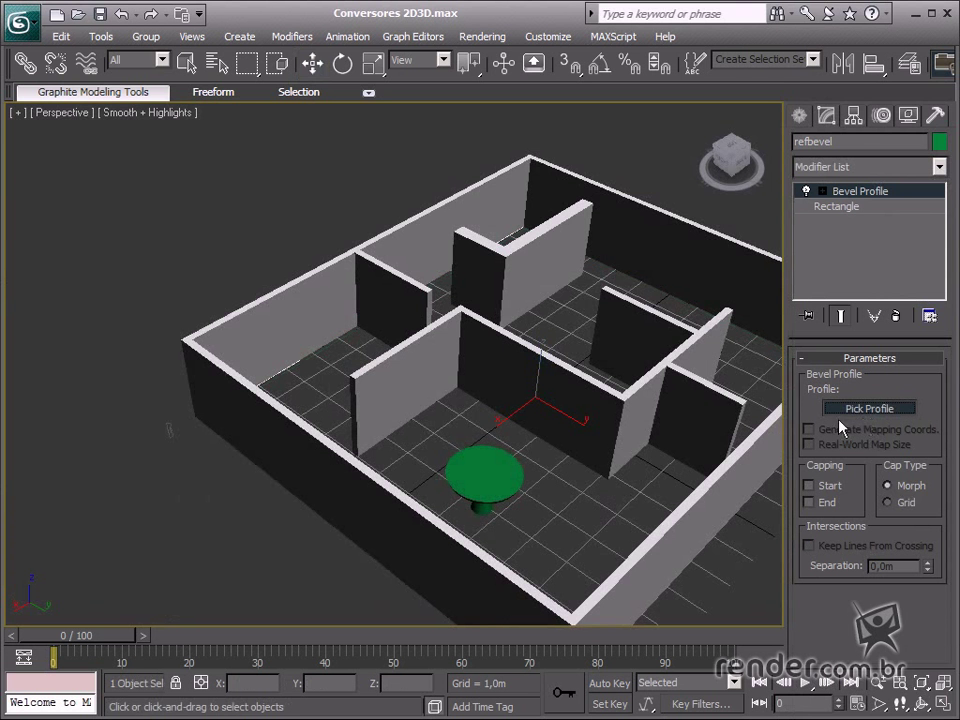
left_click(172, 433)
middle_click_drag(557, 455, 448, 439)
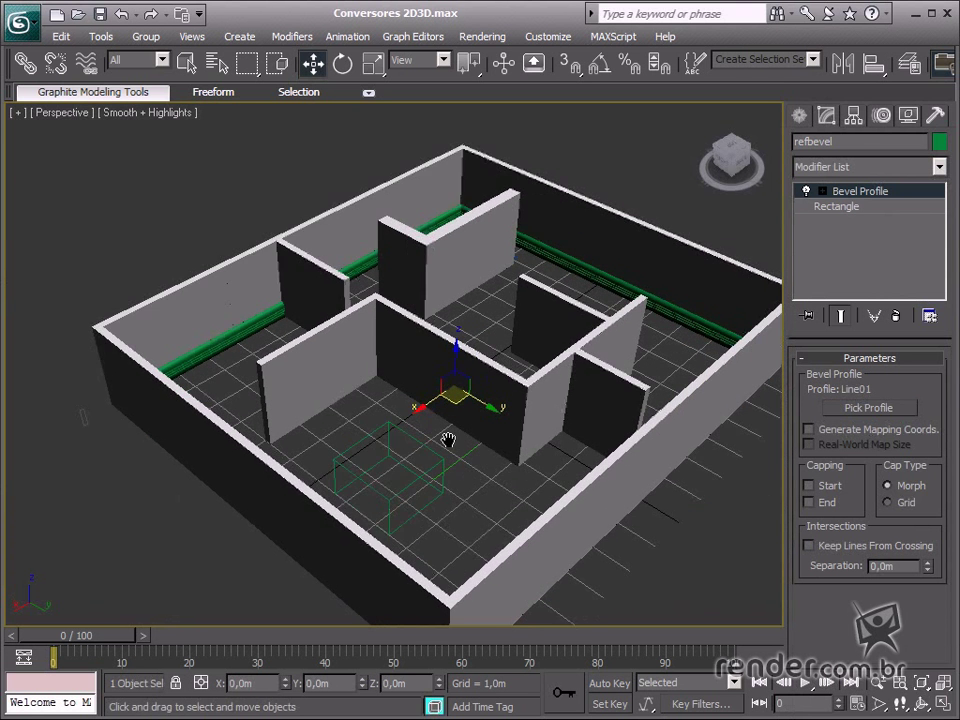
middle_click_drag(497, 465, 501, 452, "alt")
middle_click_drag(200, 450, 430, 411)
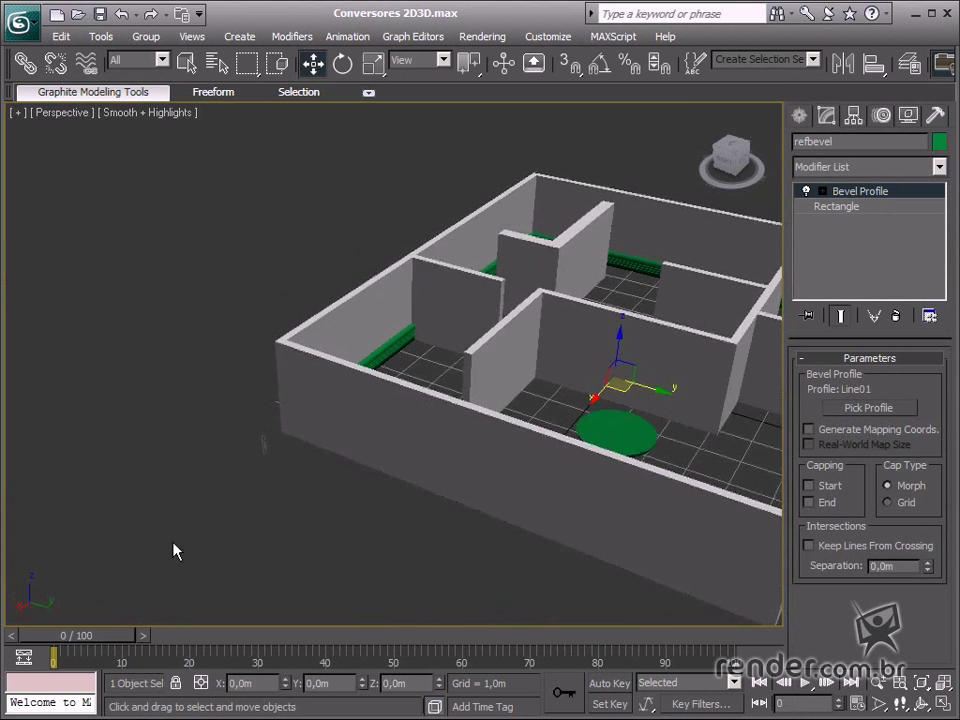
Examine the green baseboard moulding along the inner faces of the outer walls and at the room corners
scroll(174, 551, "up", 4)
middle_click_drag(208, 531, 156, 533, "alt")
middle_click_drag(294, 496, 336, 400)
scroll(475, 384, "up", 2)
middle_click_drag(407, 412, 592, 276)
scroll(407, 285, "down", 2)
middle_click_drag(288, 456, 376, 522, "alt")
scroll(376, 522, "up", 3)
middle_click_drag(264, 401, 441, 300)
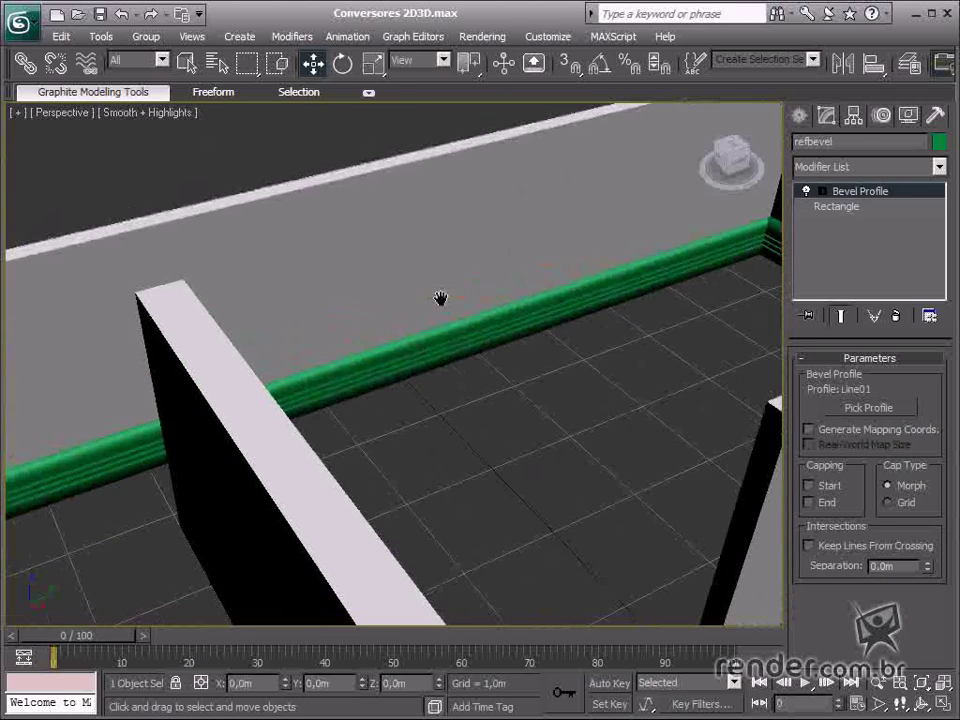
scroll(371, 366, "down", 3)
middle_click_drag(64, 481, 88, 466)
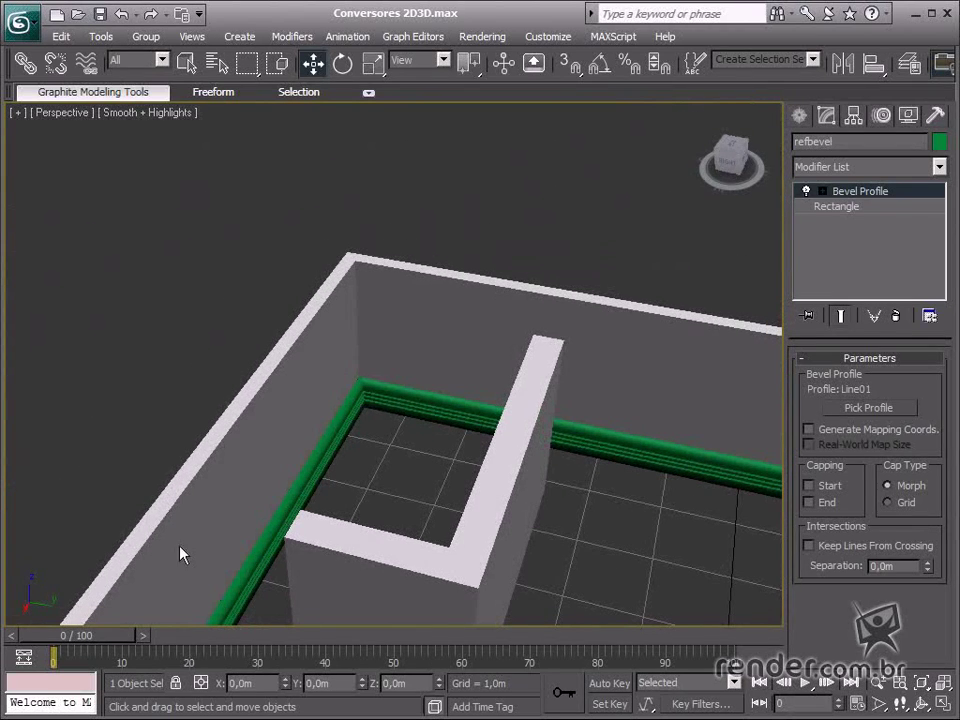
middle_click_drag(470, 550, 386, 431)
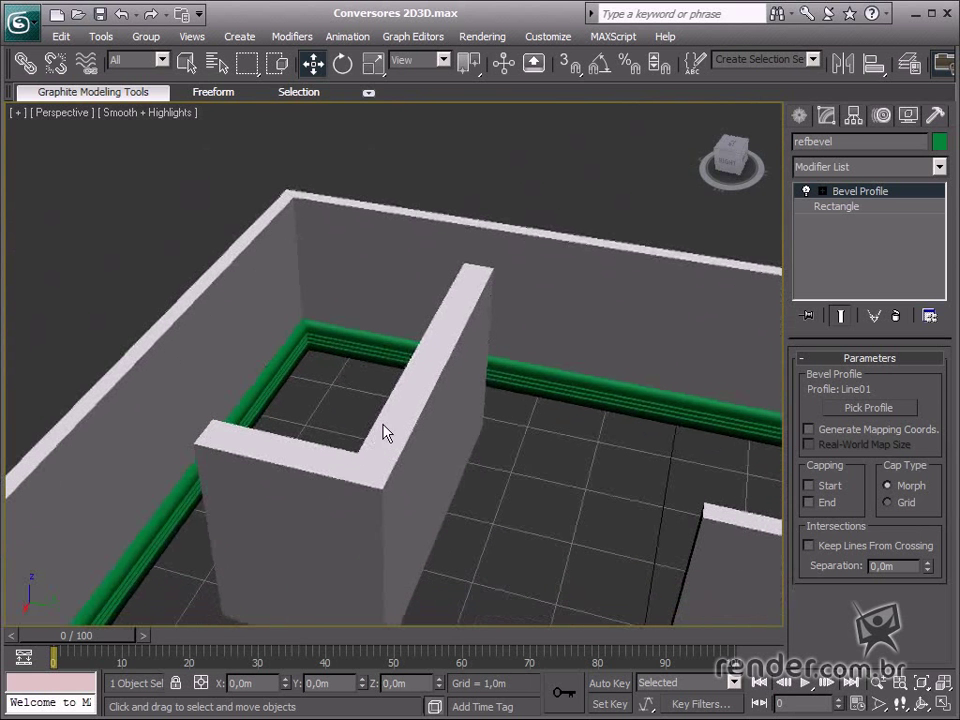
Enter the Profile Gizmo sub-object level of refbevel's Bevel Profile modifier and frame the gizmo at the centre of the floor plan
left_click(823, 192)
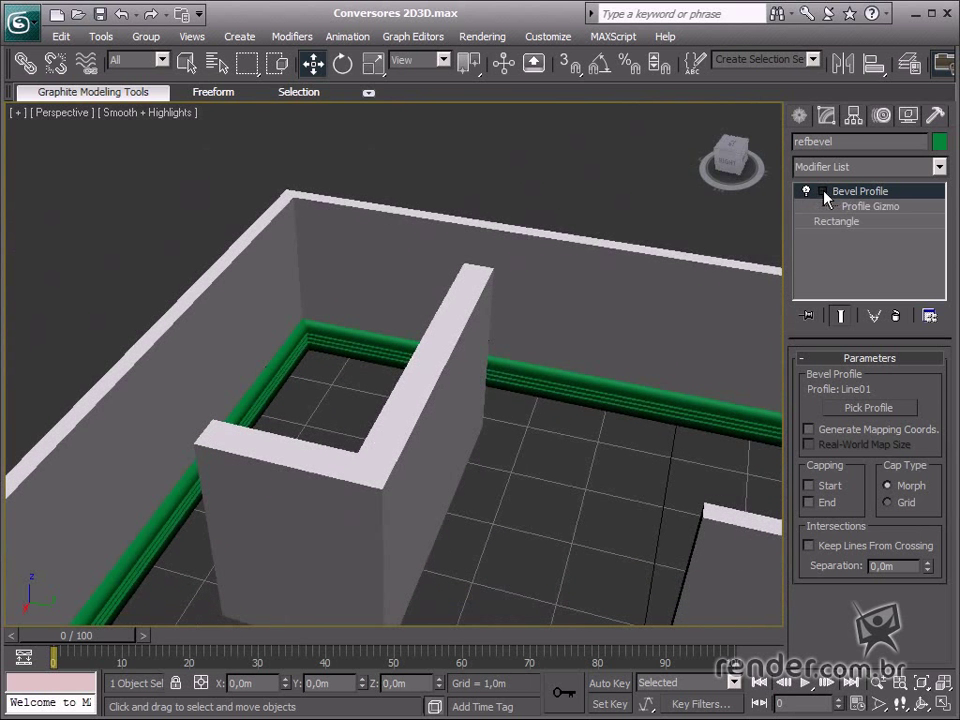
left_click(881, 207)
key("z")
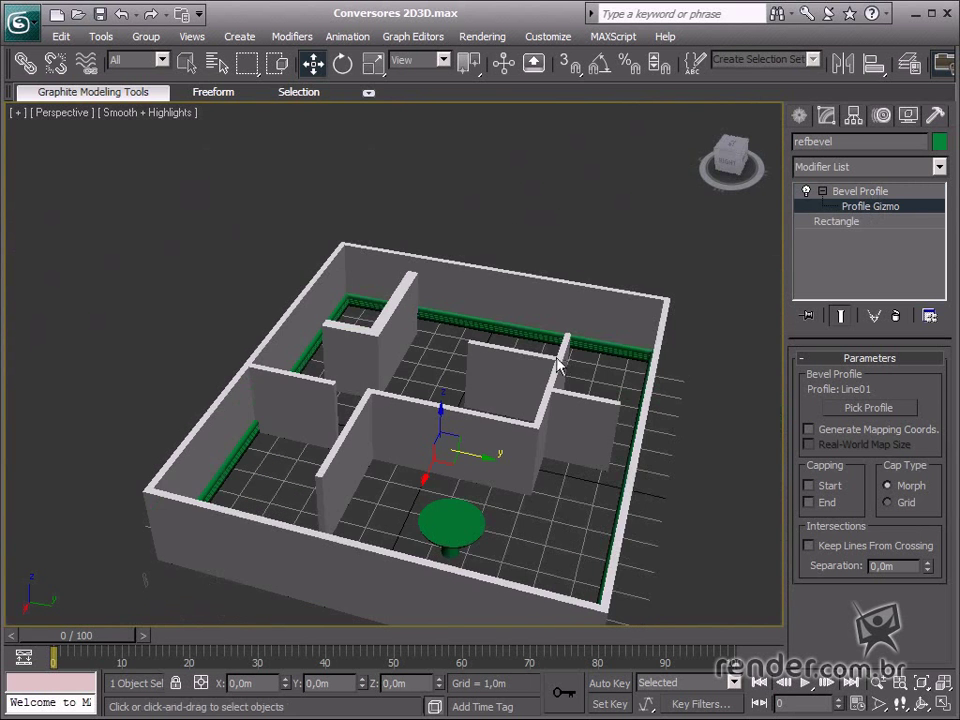
middle_click_drag(546, 378, 338, 418, "alt")
scroll(330, 411, "up", 5)
middle_click_drag(172, 391, 310, 384)
Isolate the refbevel baseboard so that its profile gizmo can be edited without the walls
right_click(508, 206)
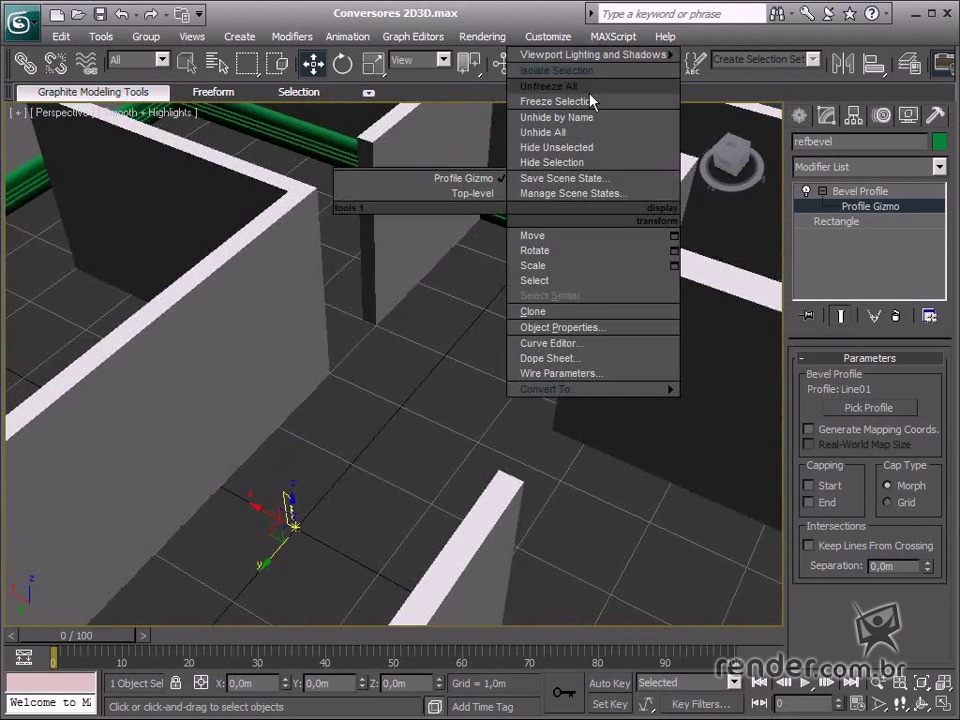
left_click(548, 72)
scroll(372, 530, "up", 6)
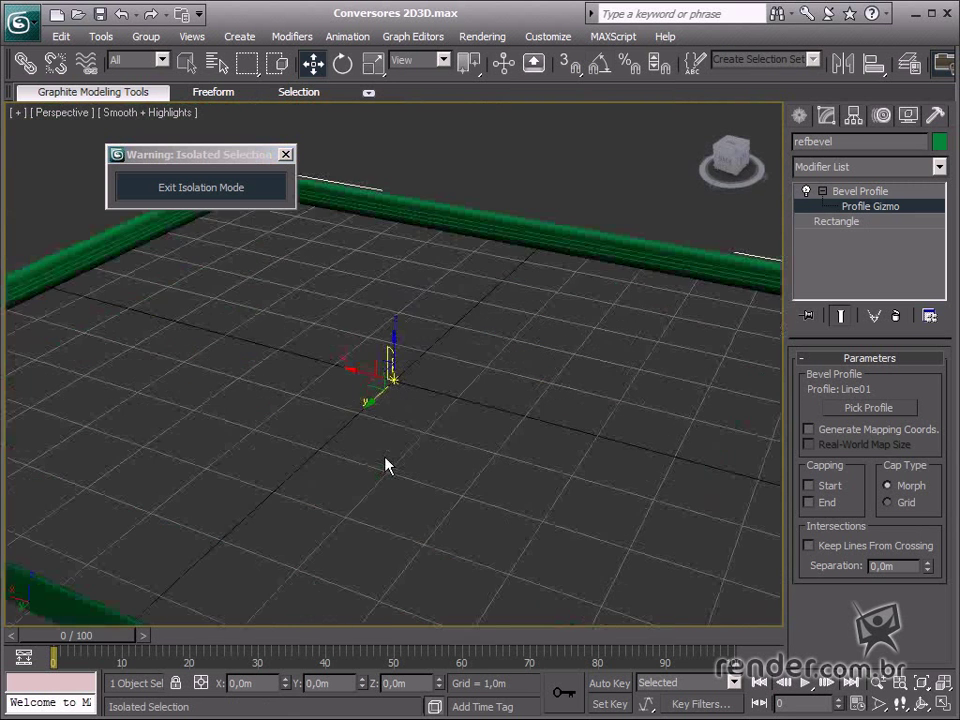
middle_click_drag(413, 432, 433, 505)
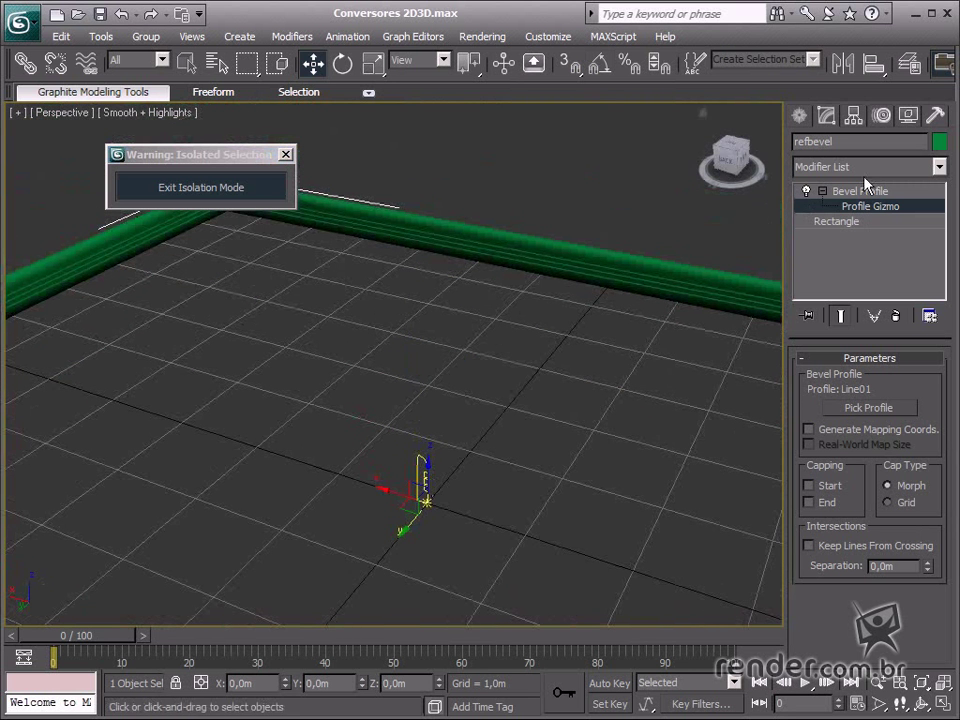
Rotate the profile gizmo around its vertical axis until the baseboard's moulded side faces the room, and exit isolation mode
left_click(341, 67)
left_click_drag(455, 455, 655, 40)
middle_click_drag(403, 365, 421, 345)
scroll(421, 345, "down", 5)
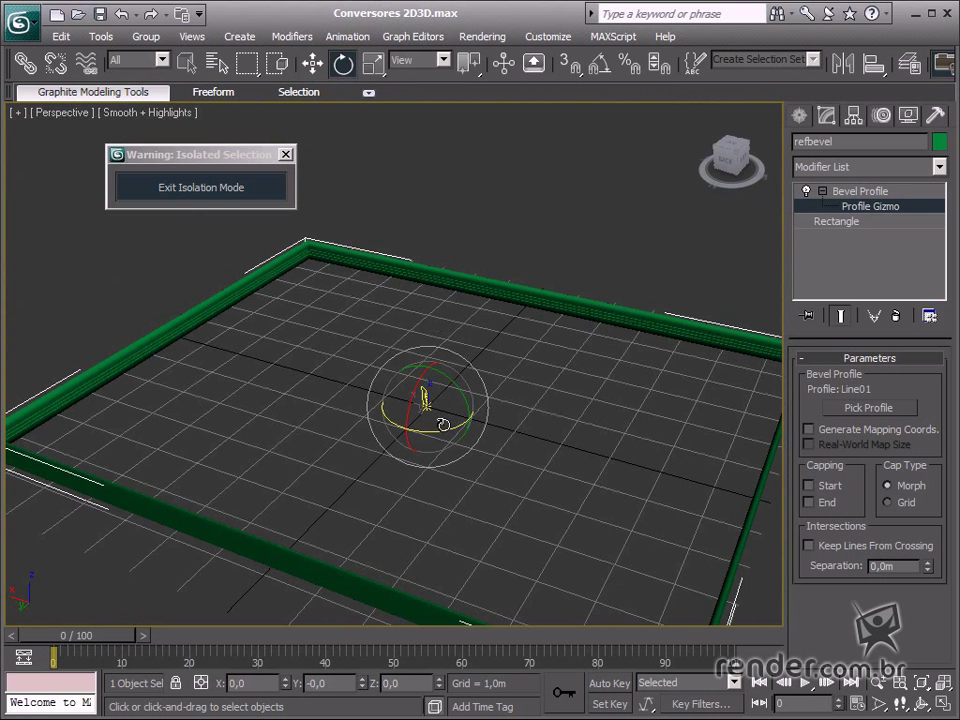
left_click_drag(437, 434, 804, 298)
middle_click_drag(416, 430, 403, 367)
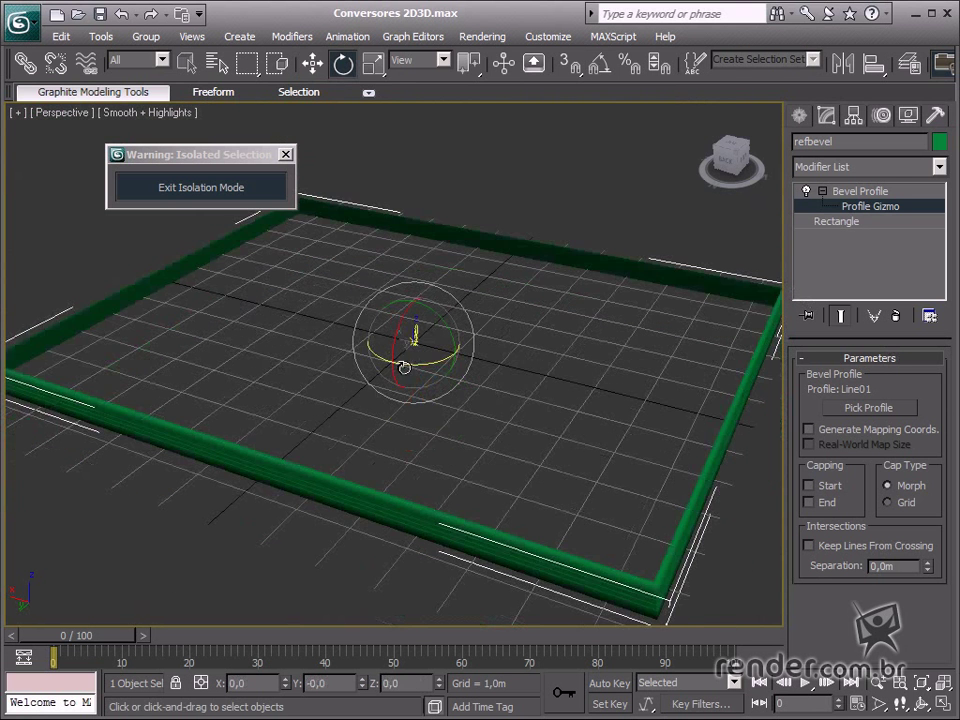
left_click_drag(403, 367, 793, 340)
middle_click_drag(403, 270, 400, 272)
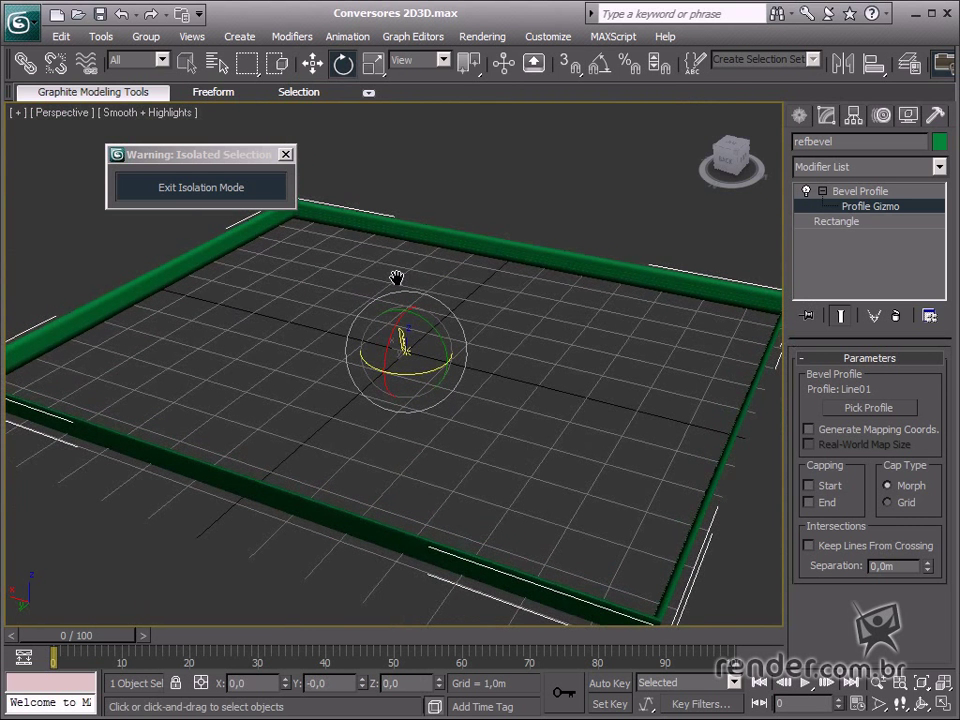
left_click(270, 186)
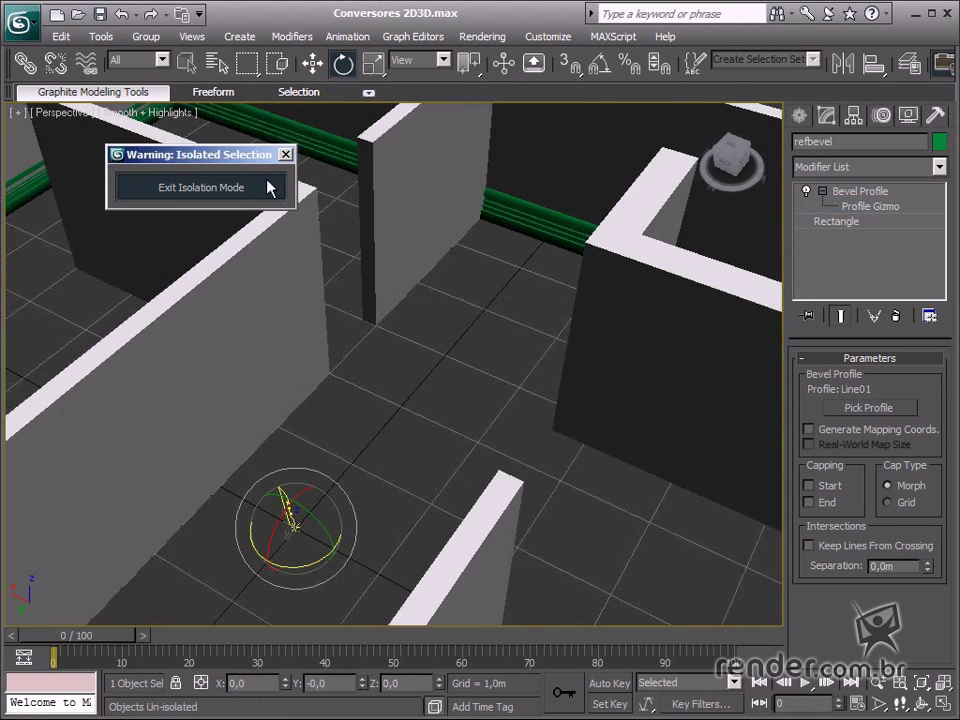